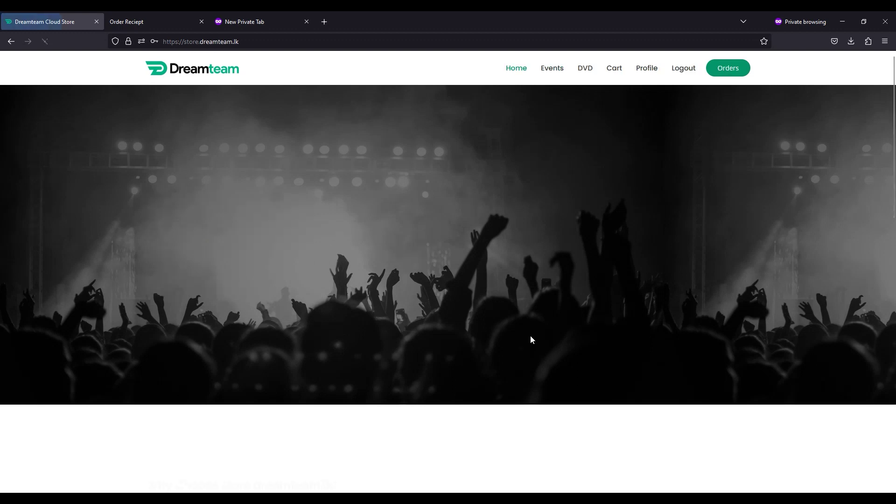
# - Go to Events and browse the Grade 6 Concert LNU gallery of 17 watermarked images
pyautogui.scroll(-6, 647, 192)
pyautogui.scroll(-6, 646, 193)
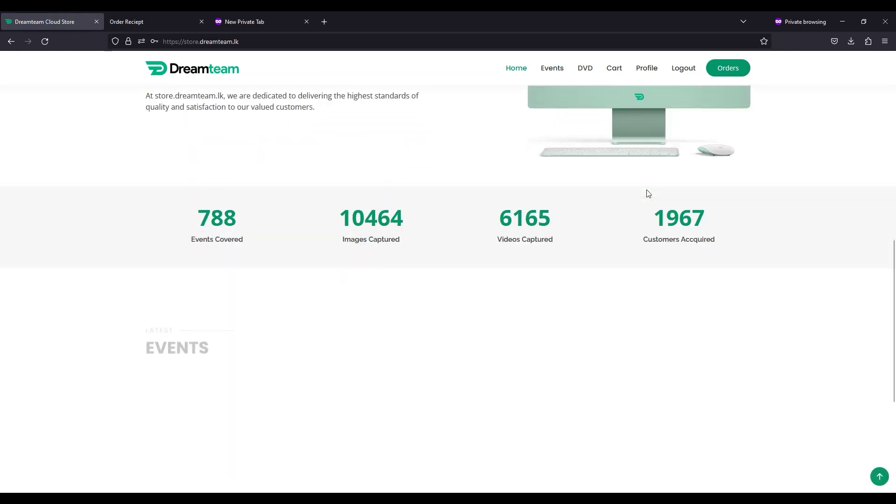
pyautogui.scroll(1, 645, 194)
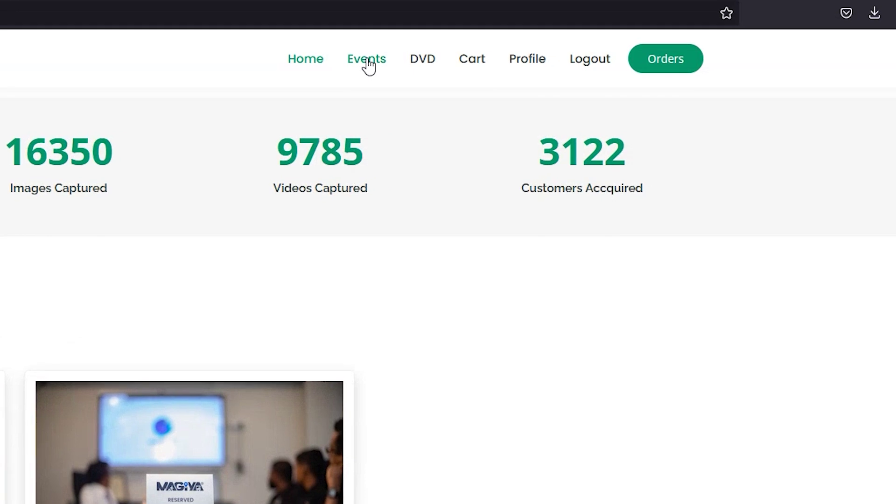
pyautogui.click(448, 65)
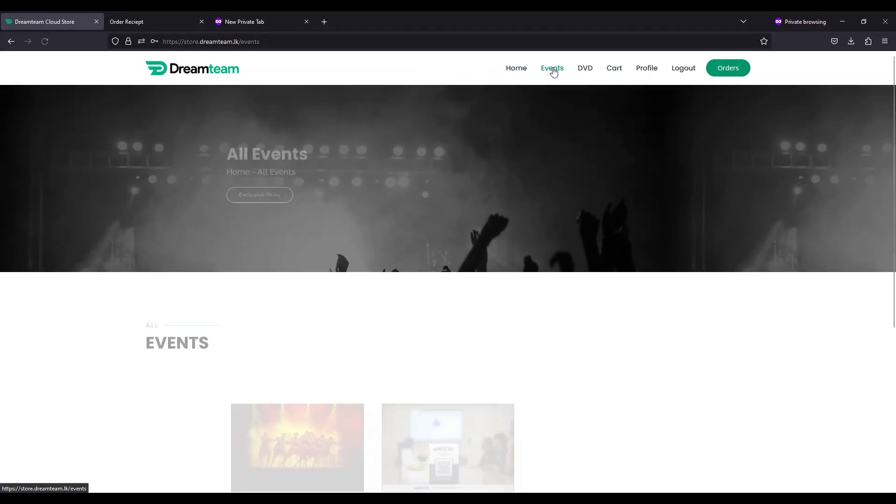
pyautogui.scroll(-3, 503, 257)
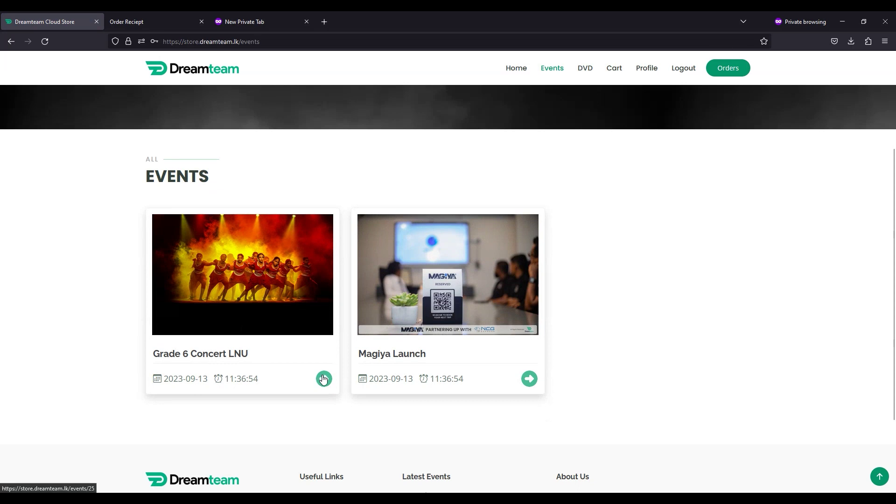
pyautogui.click(323, 379)
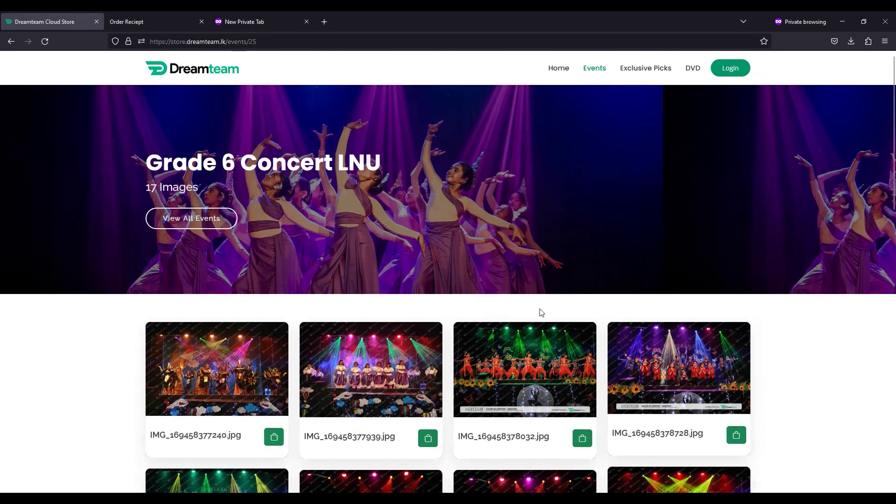
pyautogui.scroll(-1, 572, 311)
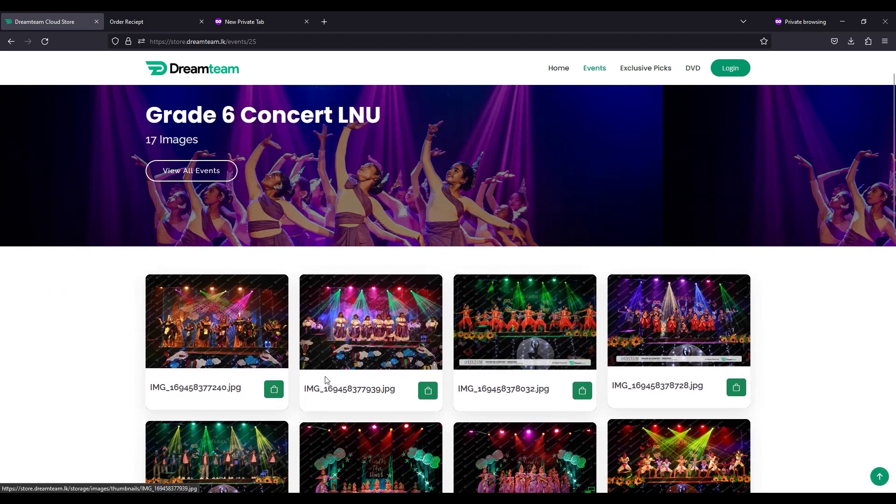
pyautogui.scroll(-4, 308, 392)
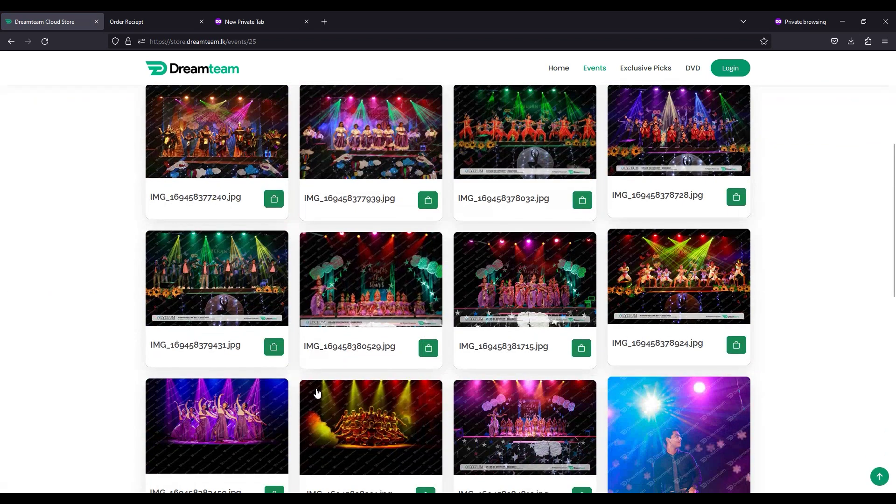
# - Start buying a gallery photo and log in with the customer's email and password
pyautogui.click(431, 354)
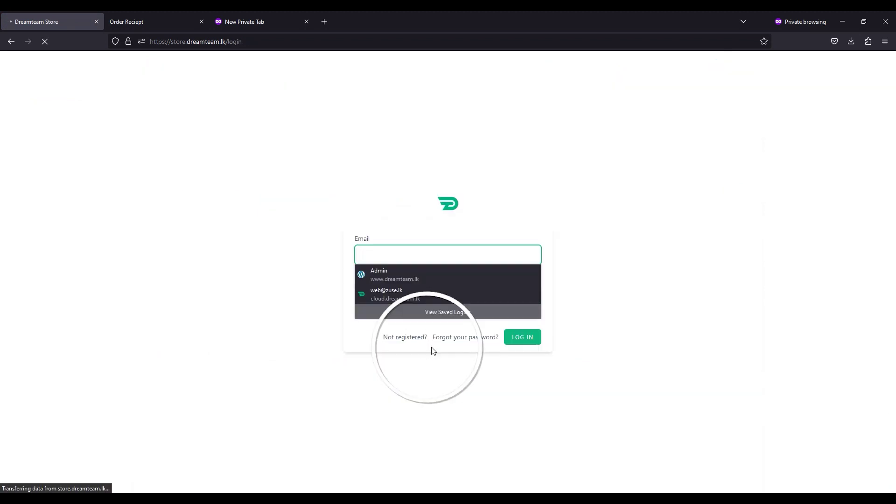
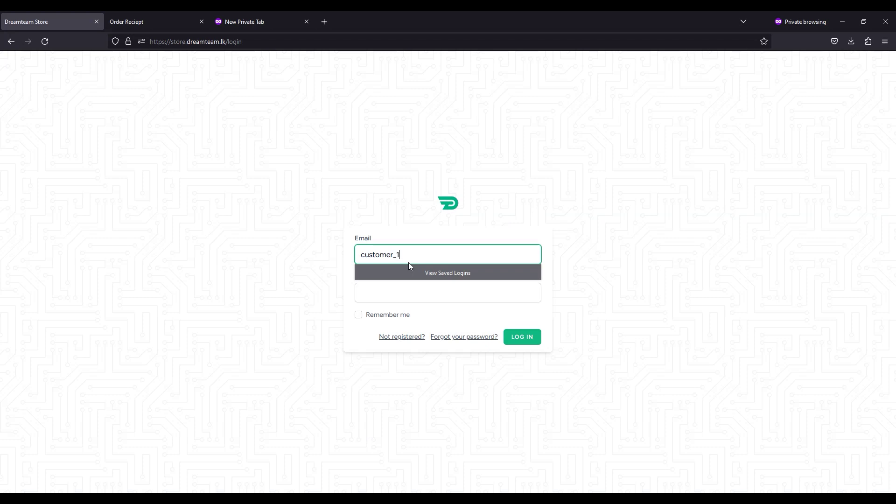
pyautogui.click(400, 295)
pyautogui.write('•••')
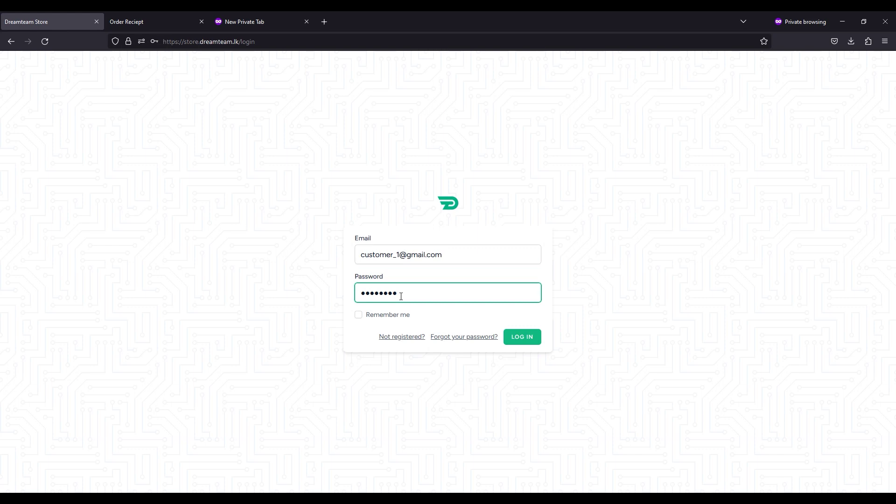
pyautogui.click(532, 343)
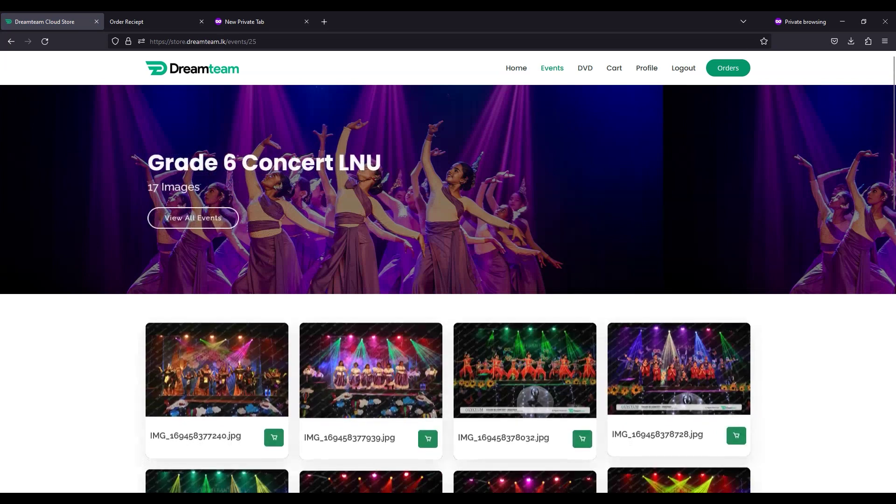
# - Add a concert photo as an 8x12 Printed Only print, quantity 4, to the cart
pyautogui.scroll(-3, 595, 237)
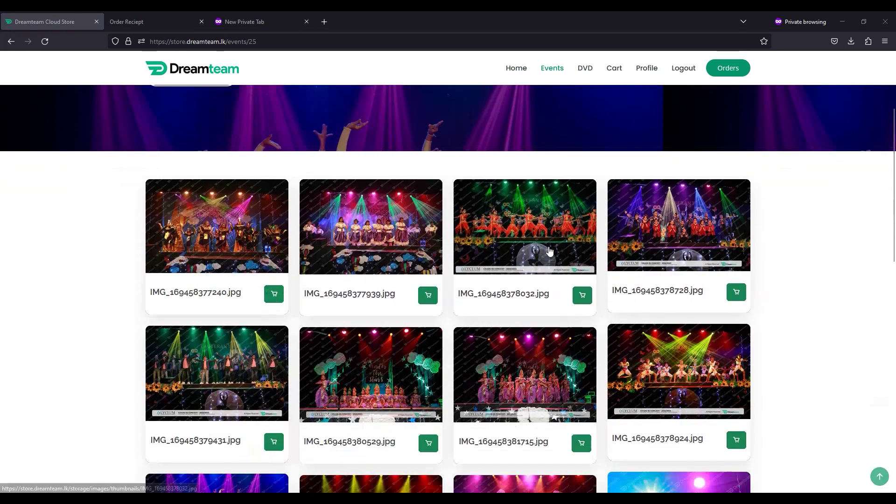
pyautogui.scroll(-1, 421, 291)
pyautogui.click(428, 248)
pyautogui.click(492, 122)
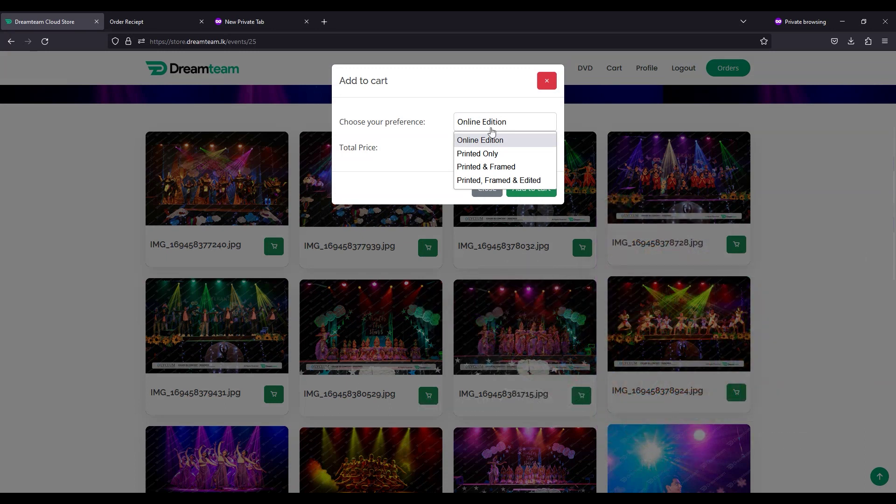
pyautogui.click(489, 155)
pyautogui.click(487, 153)
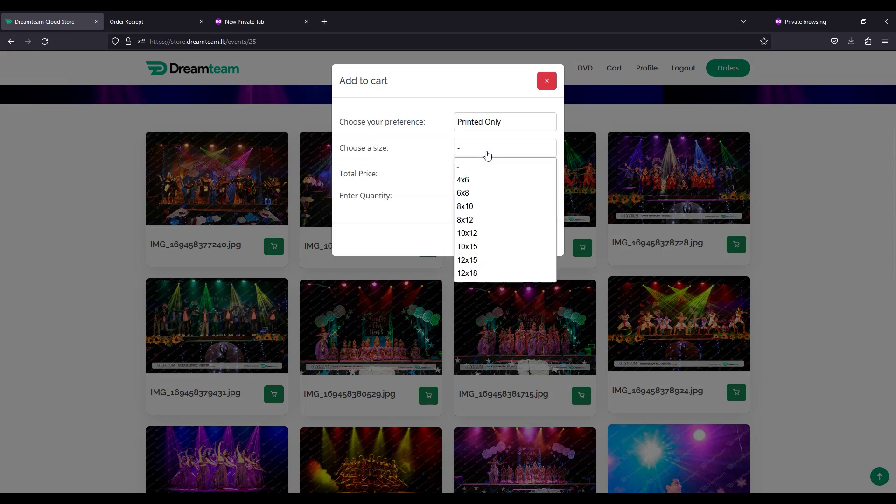
pyautogui.click(480, 219)
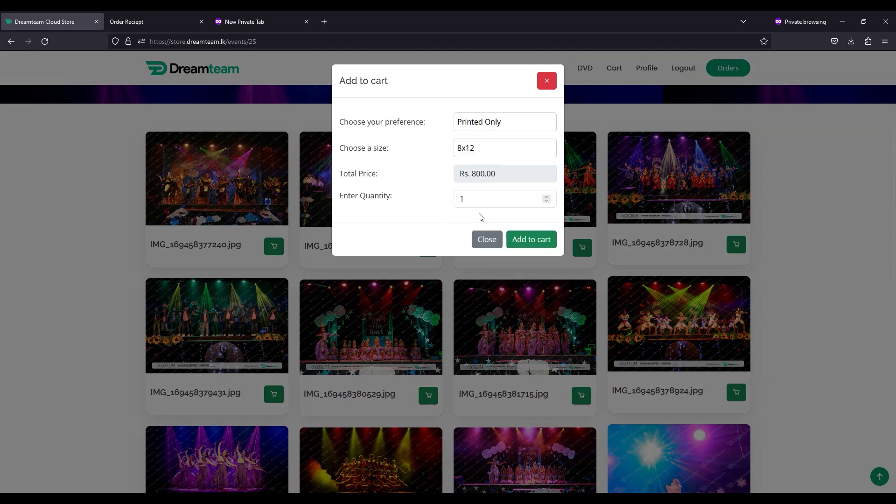
pyautogui.click(530, 198)
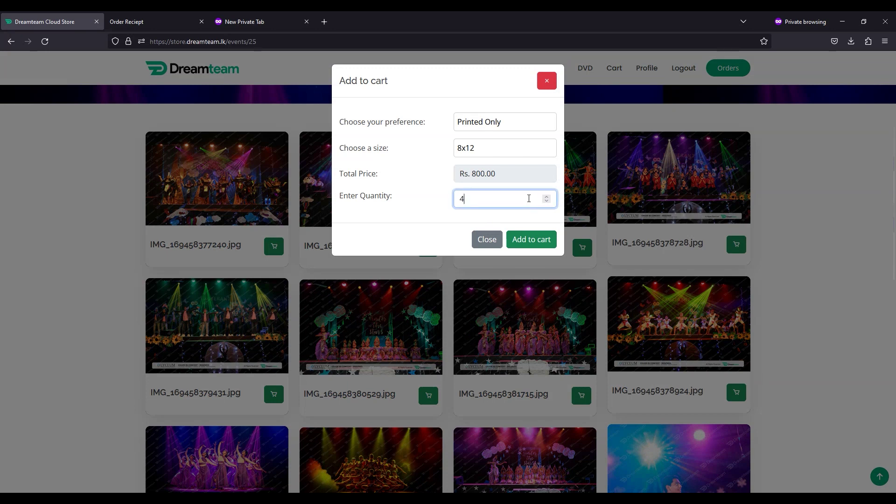
pyautogui.click(531, 239)
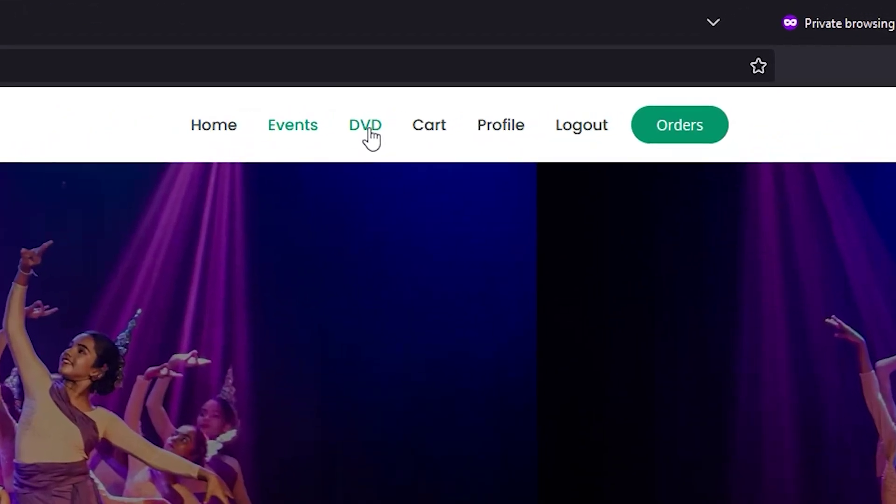
# - Add 2 copies of the Concert Grade 5 DVD to the cart and view the 4-item cart
pyautogui.click(369, 132)
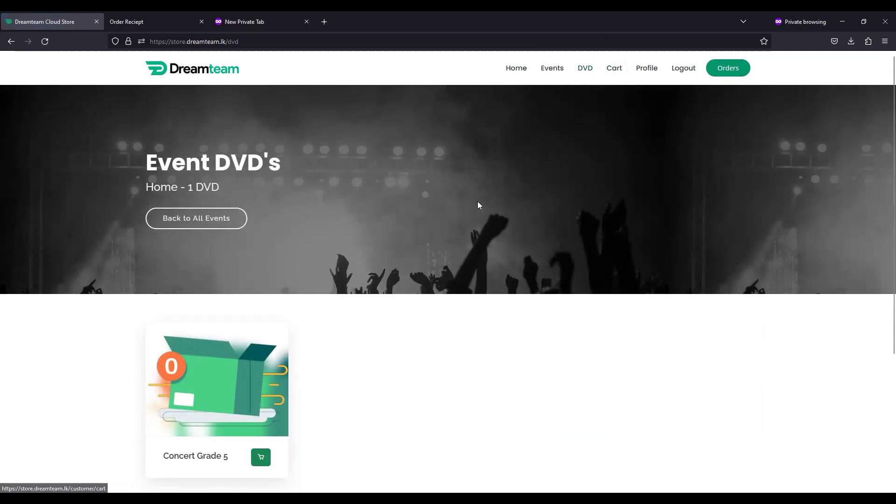
pyautogui.scroll(-1, 402, 299)
pyautogui.scroll(1, 333, 377)
pyautogui.click(260, 459)
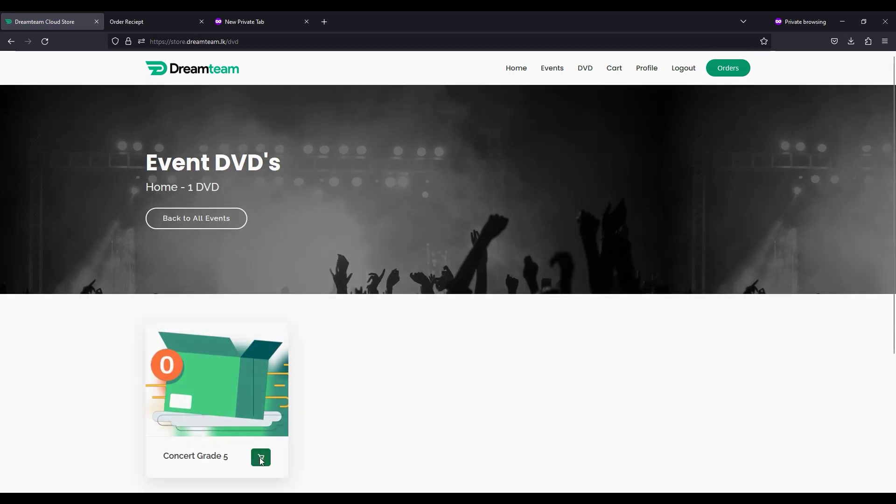
pyautogui.click(473, 147)
pyautogui.press('Up')
pyautogui.press('Up')
pyautogui.click(530, 188)
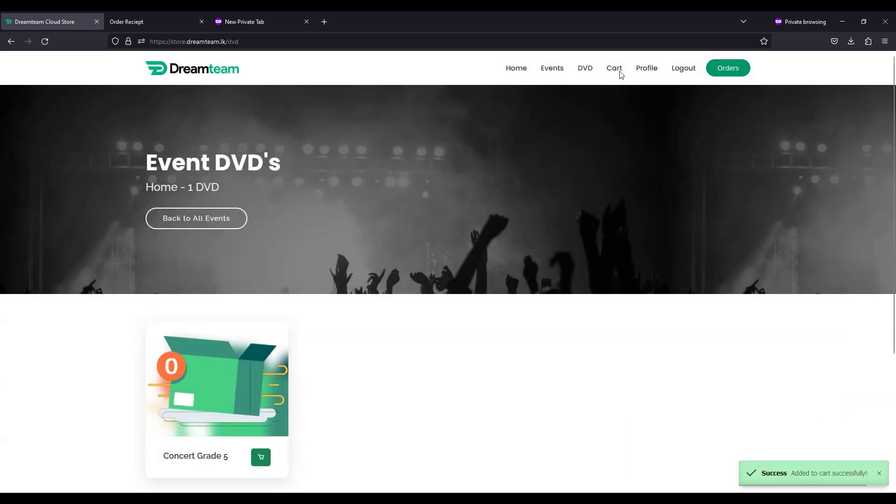
pyautogui.scroll(-2, 602, 59)
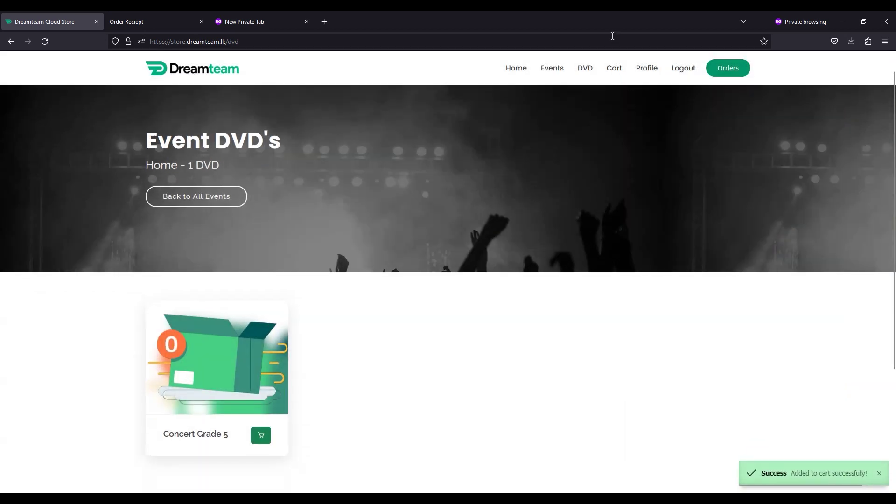
pyautogui.click(614, 72)
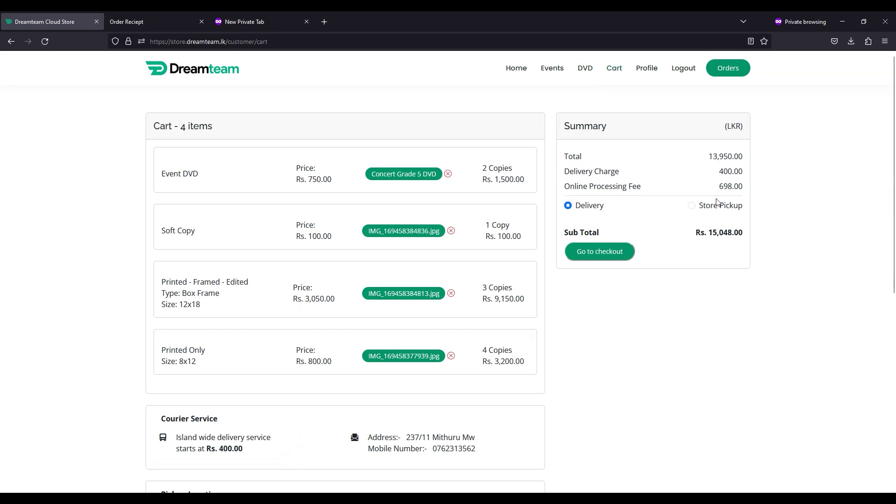
# - Keep Delivery for the Rs. 15,048.00 order and proceed to checkout
pyautogui.click(691, 207)
pyautogui.click(568, 206)
pyautogui.scroll(-4, 652, 220)
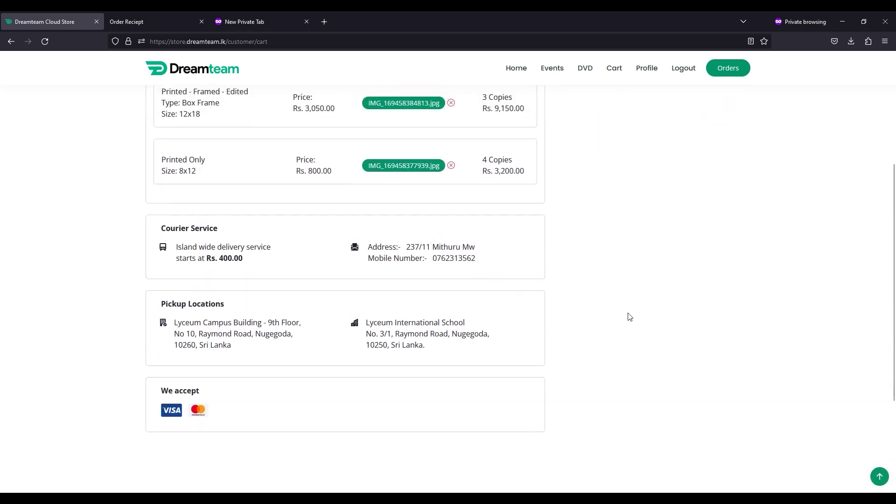
pyautogui.scroll(4, 518, 333)
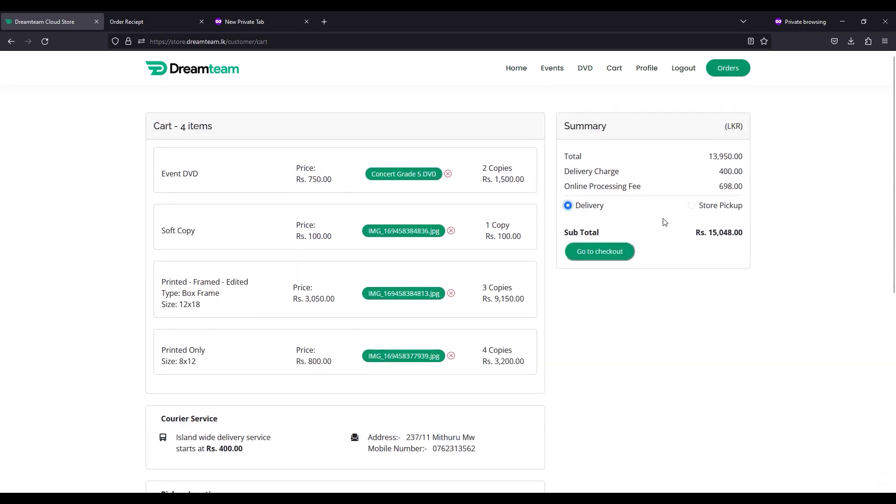
pyautogui.click(601, 251)
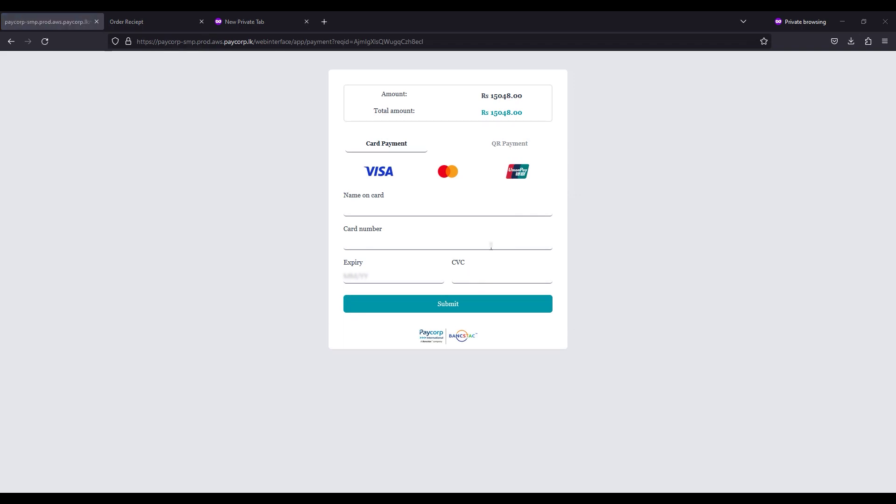
# - Enter the cardholder's name, card number, expiry date and CVC on the Paycorp payment form
pyautogui.click(405, 212)
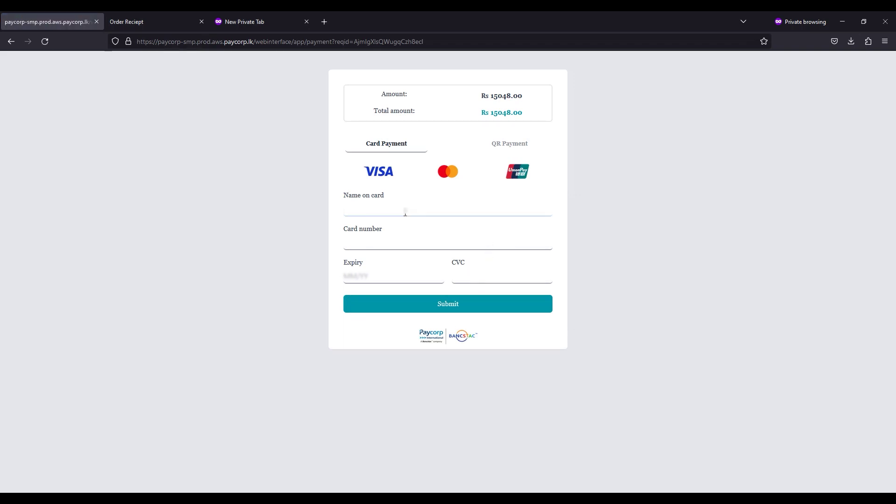
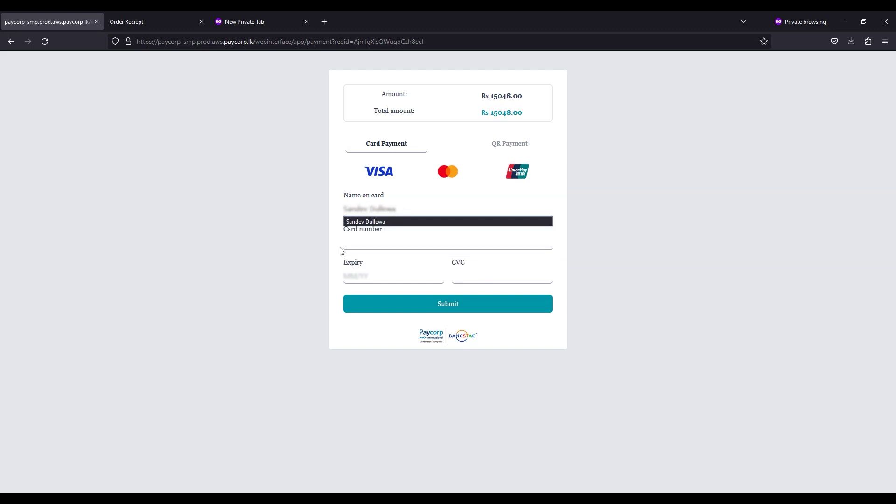
pyautogui.click(348, 249)
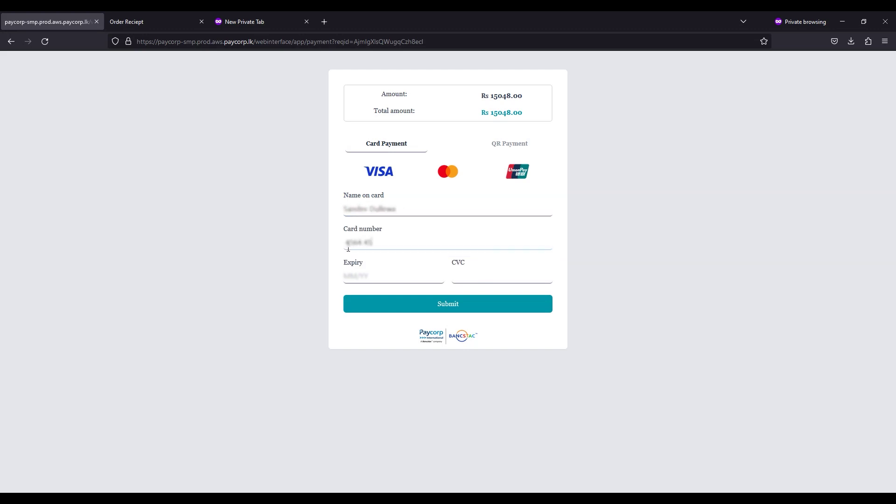
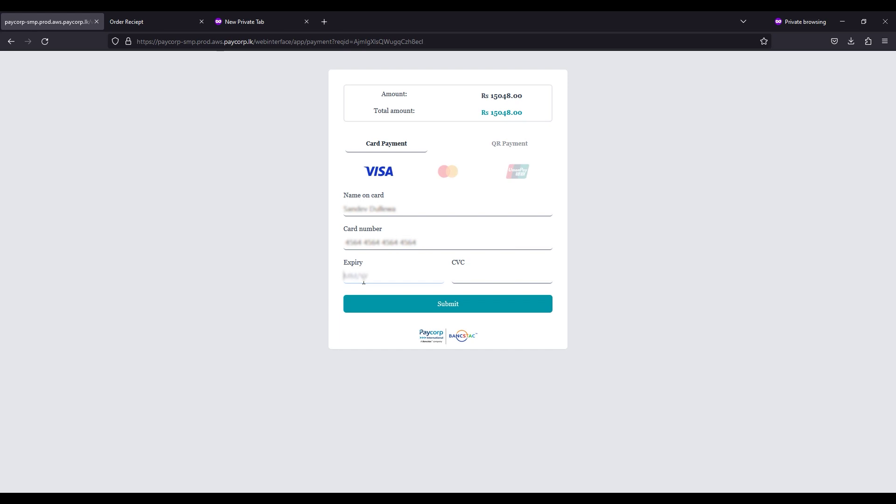
pyautogui.click(363, 279)
pyautogui.write('12/24')
pyautogui.click(484, 279)
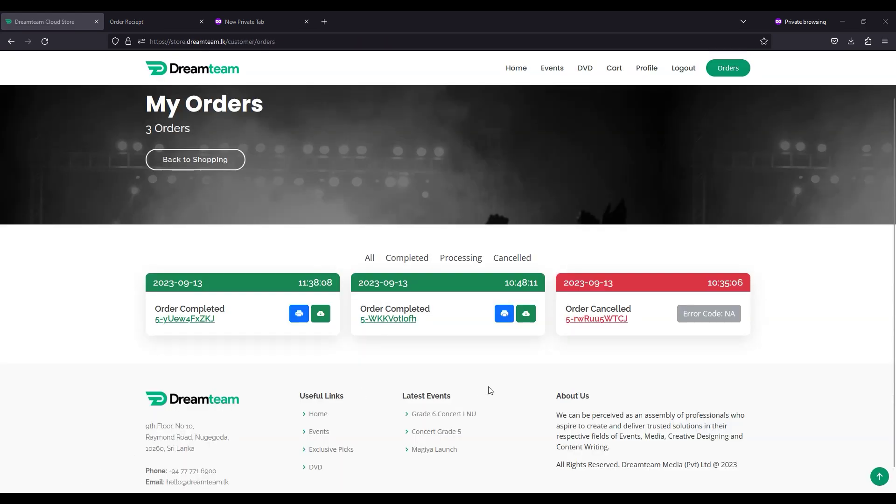
pyautogui.scroll(1, 490, 390)
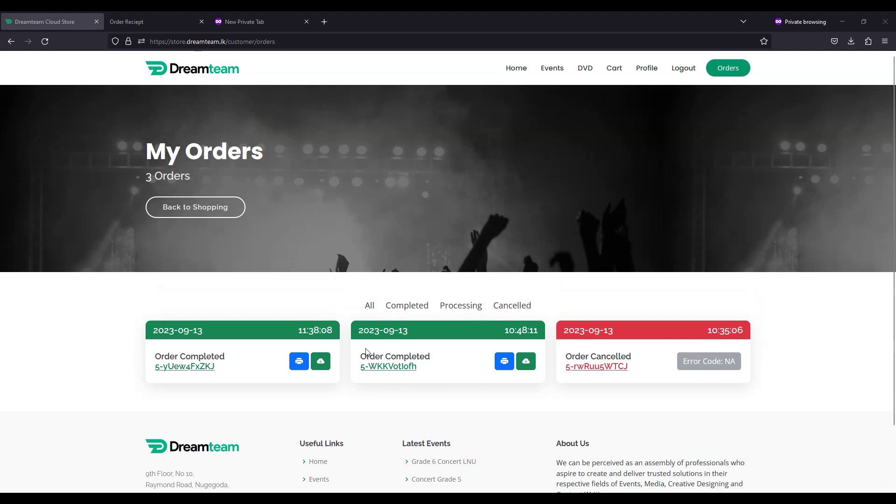
# - View the newest order's receipt, then download that order's photo zip
pyautogui.click(299, 362)
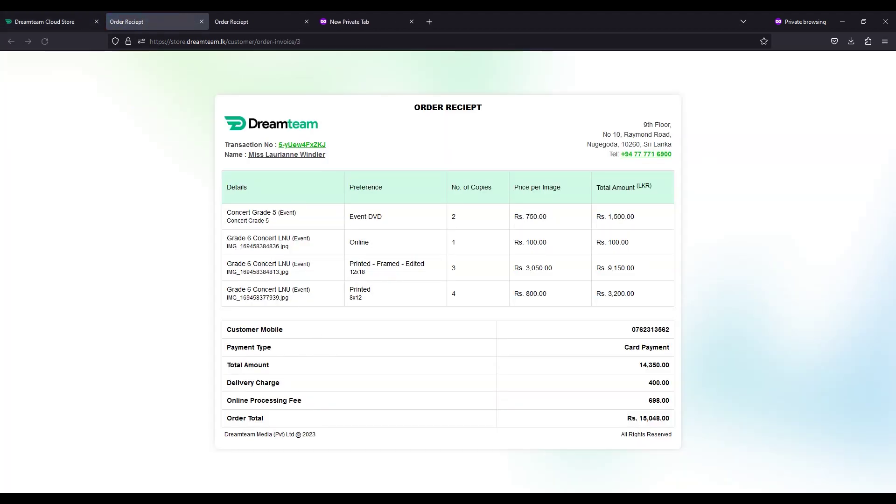
pyautogui.click(66, 14)
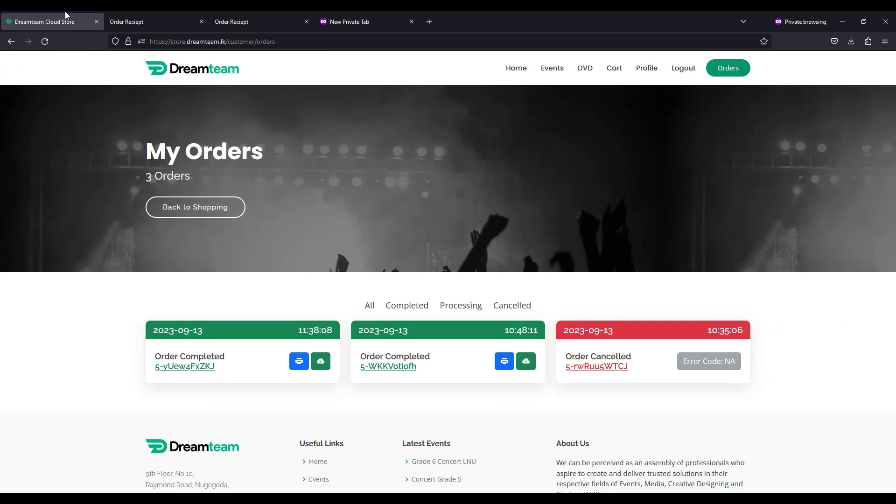
pyautogui.click(321, 362)
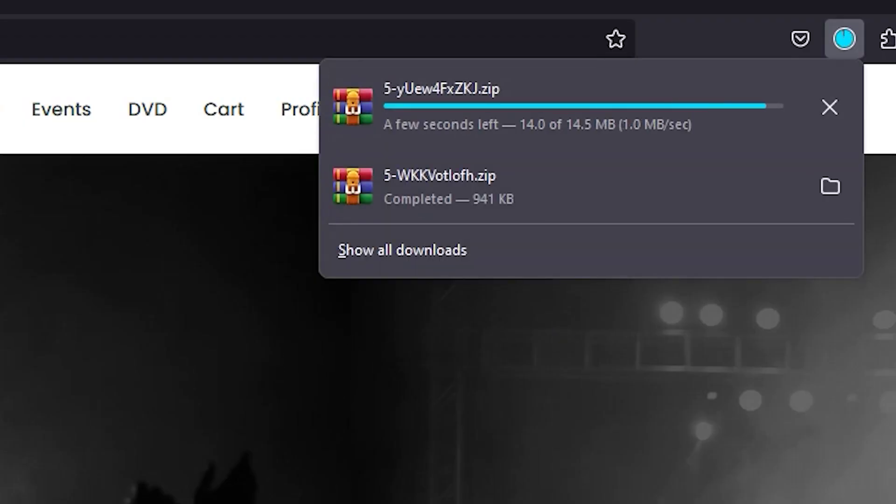
# - Open the downloaded zip from its folder and view IMG_169458377939.jpg
pyautogui.click(829, 107)
pyautogui.moveTo(234, 23); pyautogui.dragTo(422, 104)
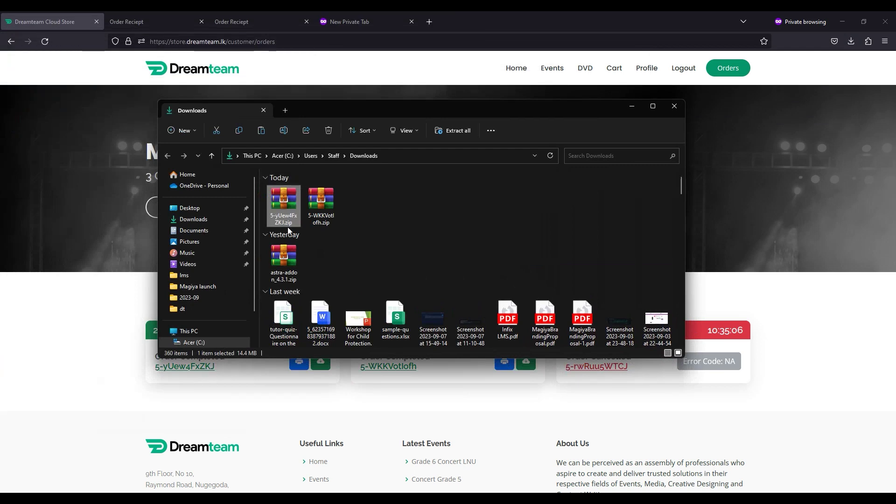
pyautogui.doubleClick(284, 204)
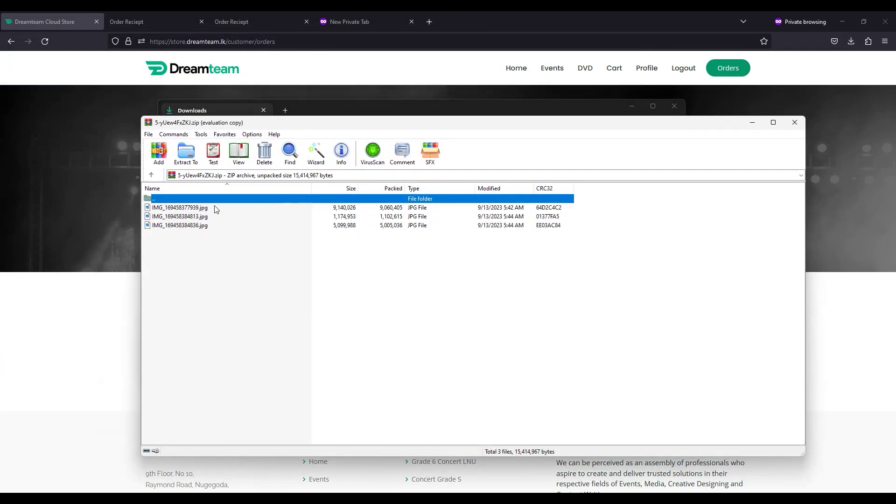
pyautogui.doubleClick(216, 209)
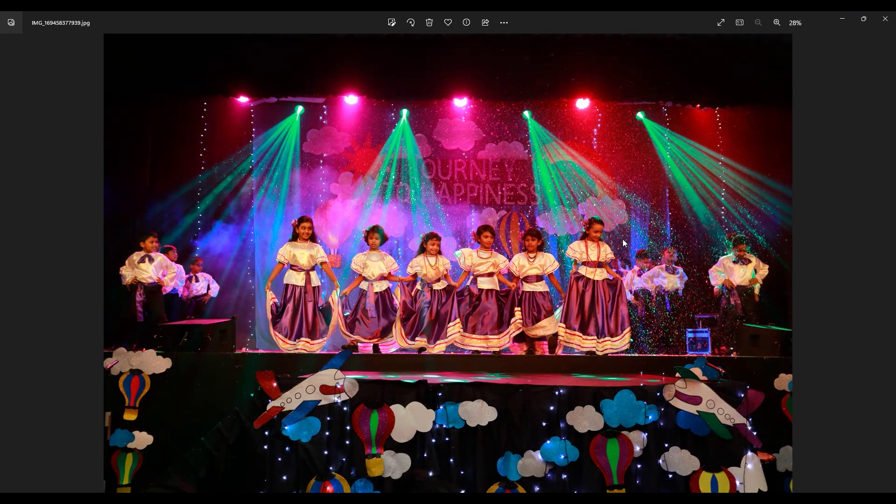